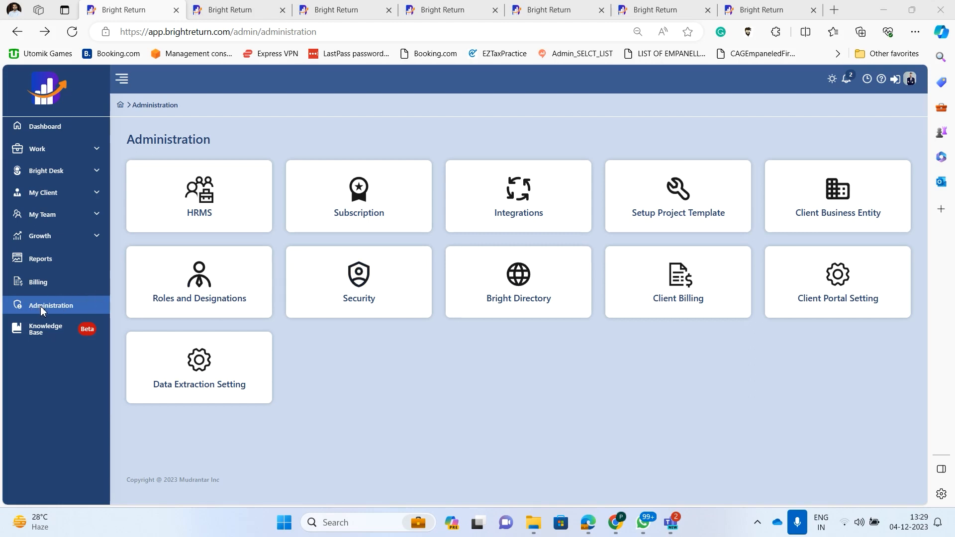
# Step: Create a new client billing profile named "Jason LLC Florida" and continue to its details
pyautogui.click(691, 291)
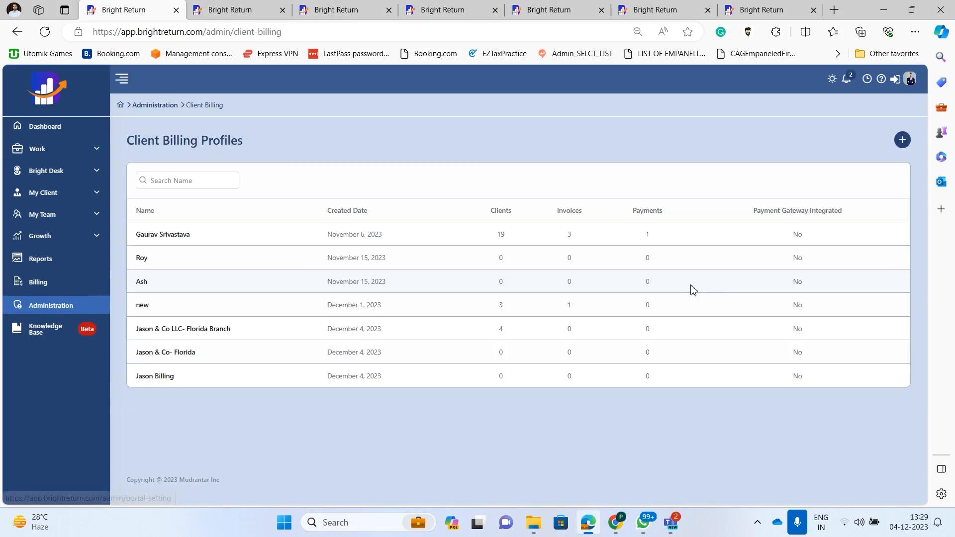
pyautogui.click(902, 140)
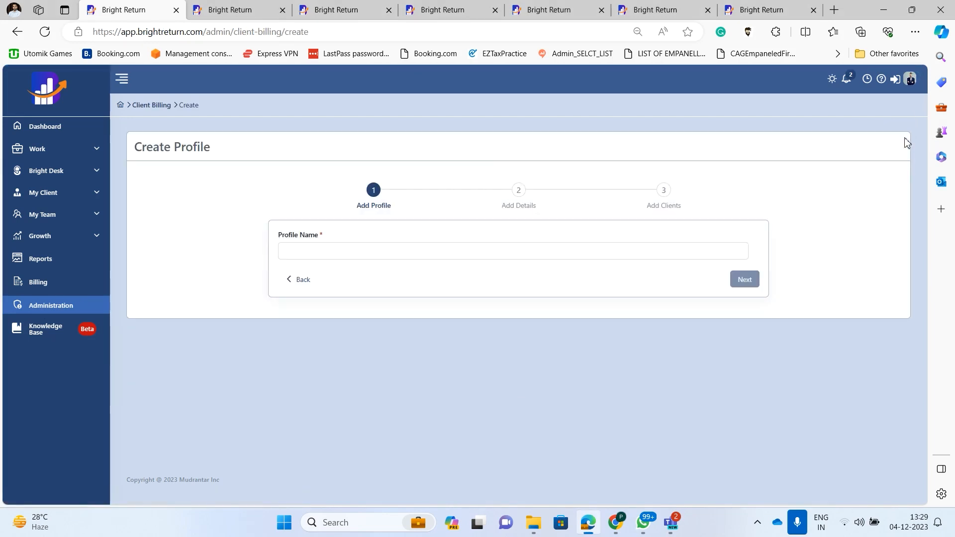
pyautogui.click(418, 249)
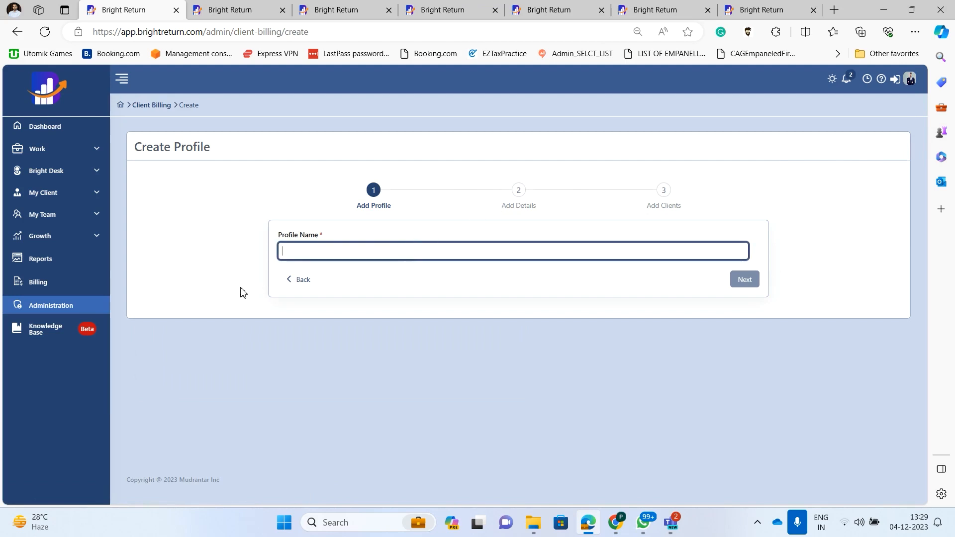
pyautogui.click(336, 253)
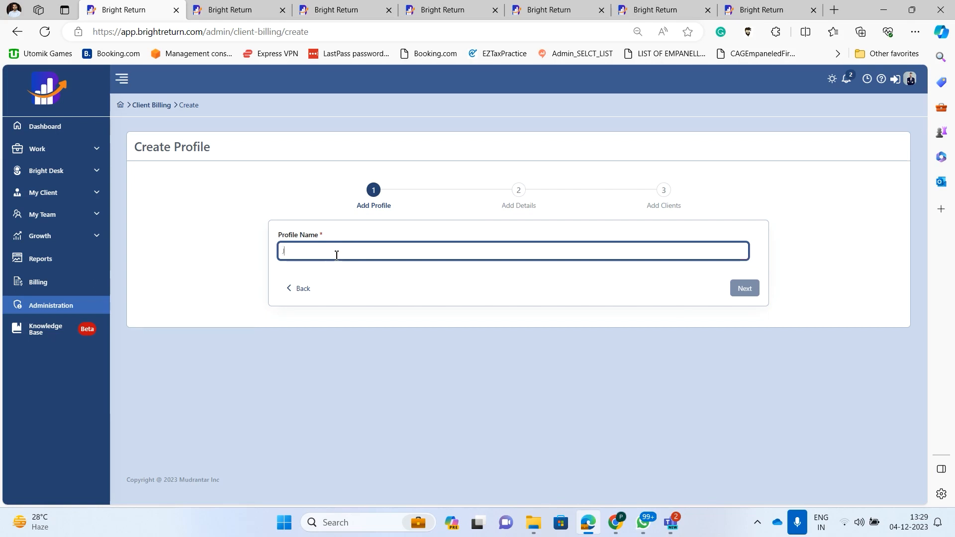
pyautogui.write('Jason Flo')
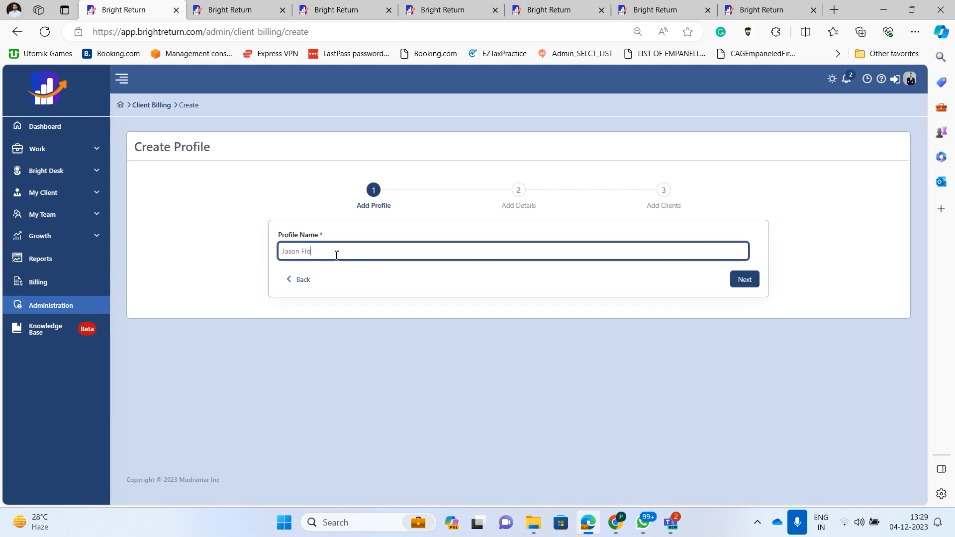
pyautogui.write(' LLC Florida')
pyautogui.click(298, 252)
pyautogui.write('LLC')
pyautogui.click(745, 280)
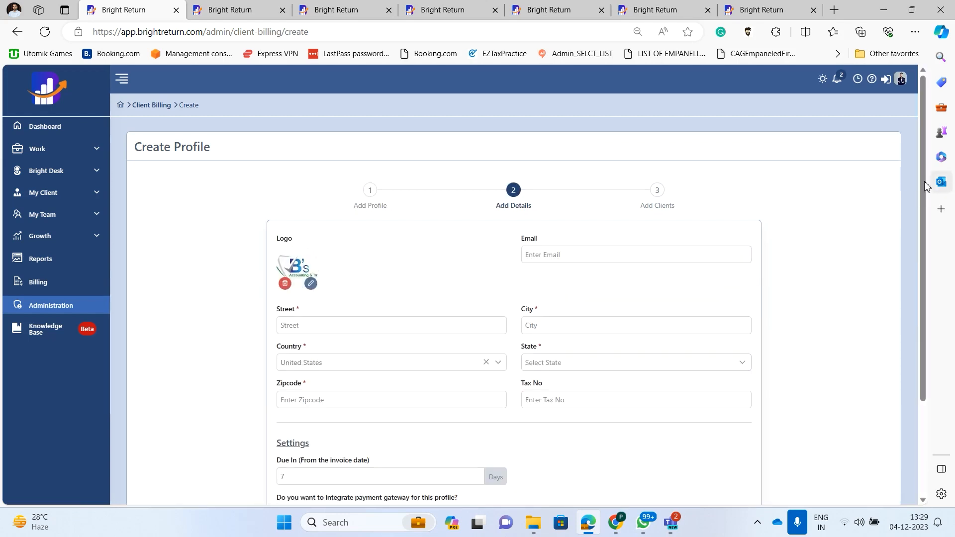
# Step: Examine the email, address, invoice due-period and payment gateway fields in the profile details form
pyautogui.moveTo(923, 181); pyautogui.dragTo(931, 235)
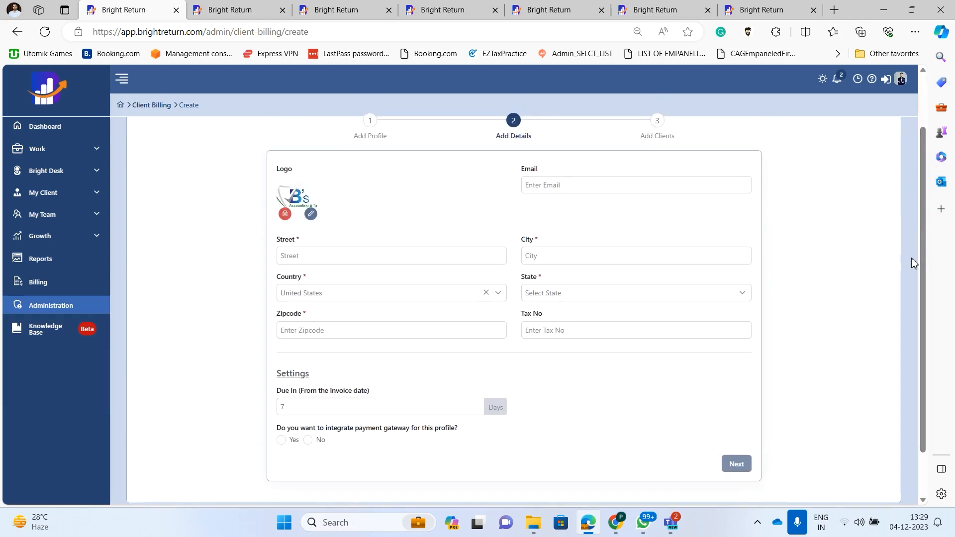
pyautogui.click(662, 193)
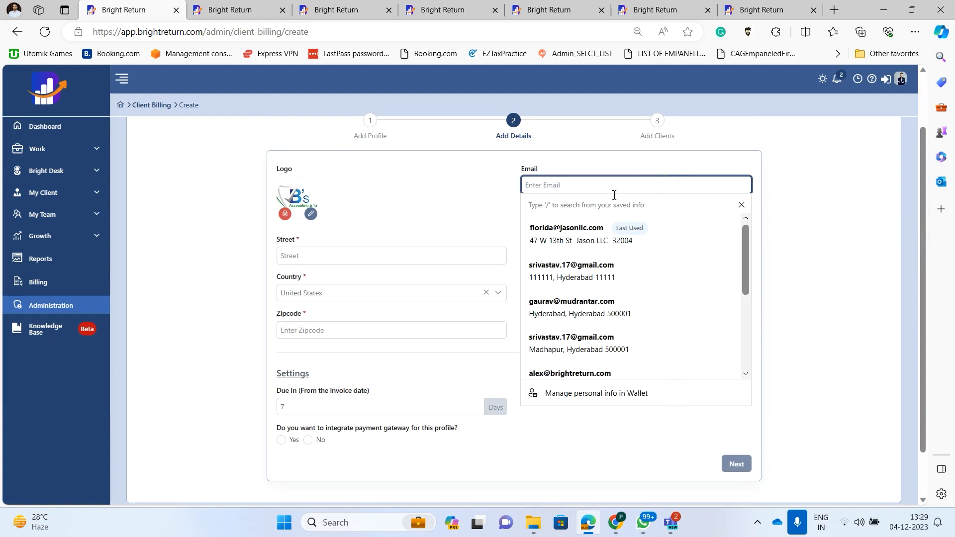
pyautogui.click(264, 267)
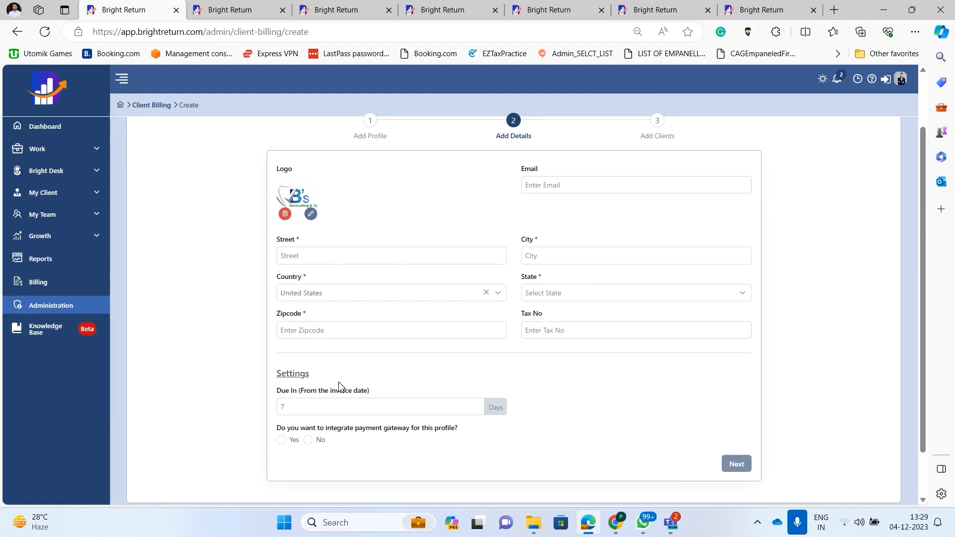
pyautogui.click(305, 407)
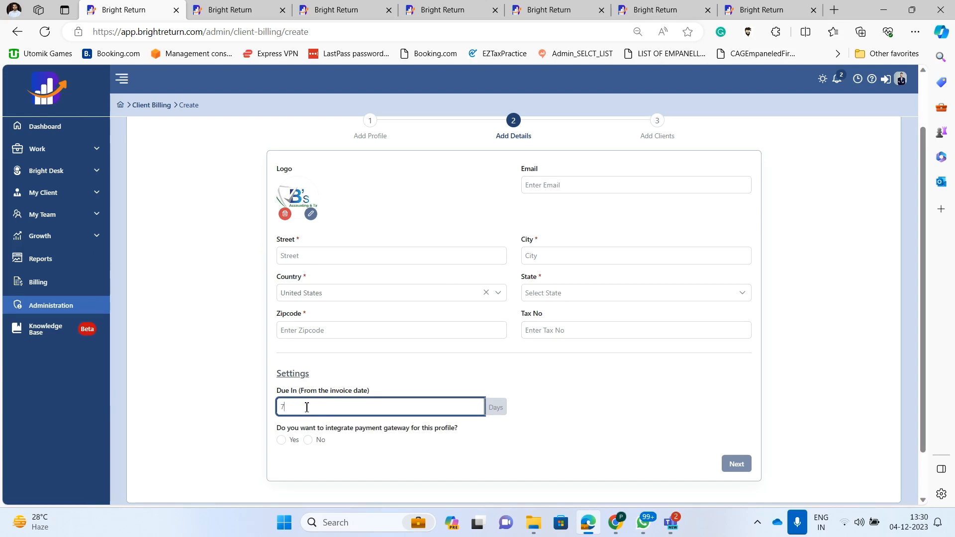
pyautogui.scroll(-1, 928, 400)
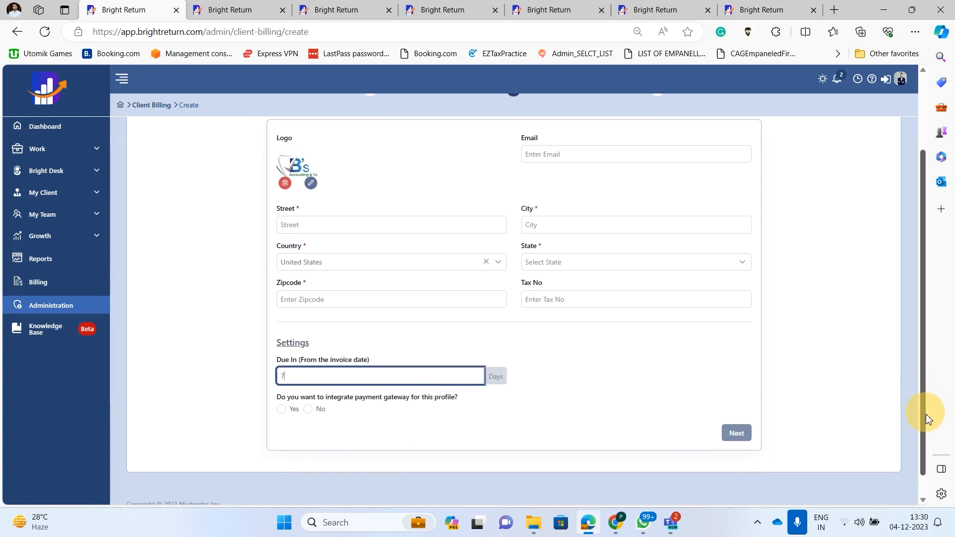
pyautogui.click(532, 415)
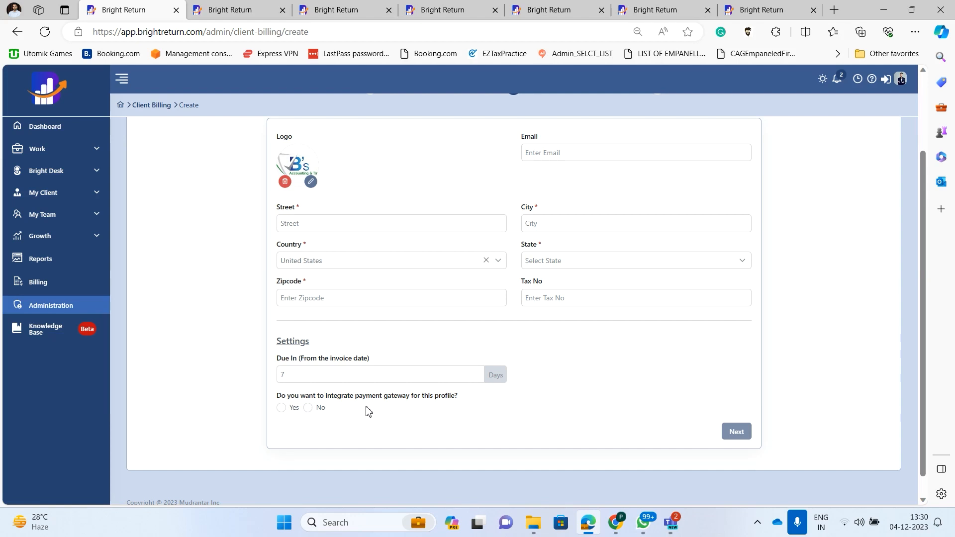
# Step: Try the payment gateway integration option for the profile and return to its details form
pyautogui.click(282, 408)
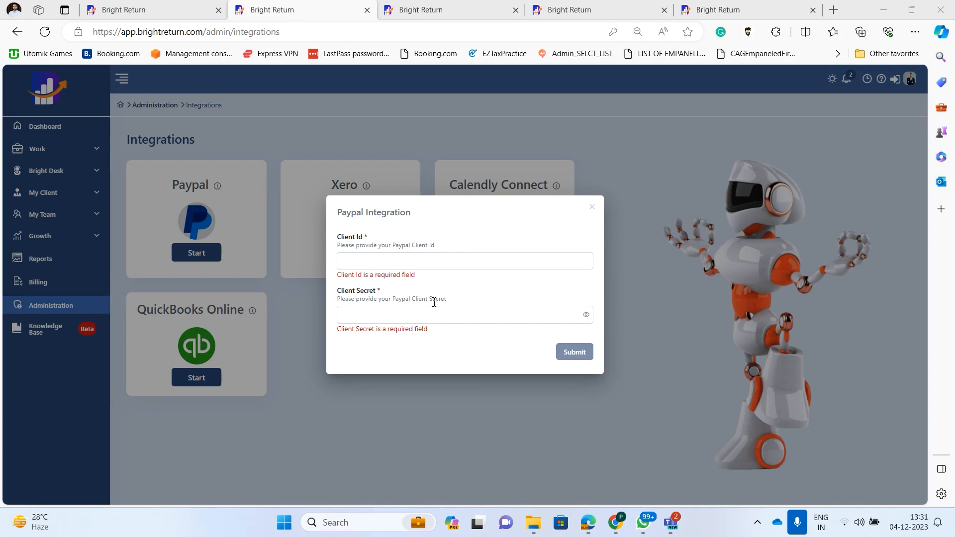
pyautogui.click(144, 9)
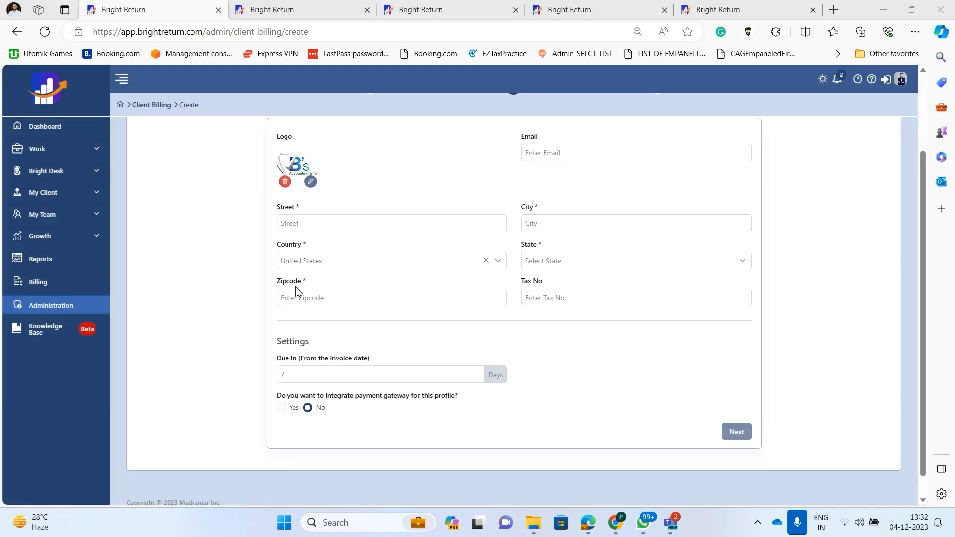
pyautogui.click(921, 322)
pyautogui.moveTo(922, 321); pyautogui.dragTo(917, 297)
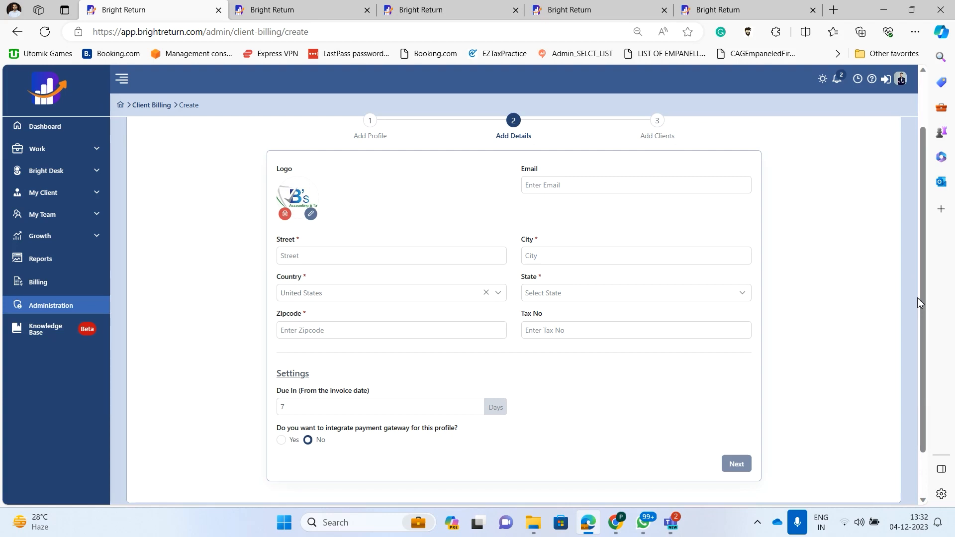
# Step: Start a new invoice in Billing for client Lotus Corporation with the Payroll tax project, and continue to its details
pyautogui.click(50, 285)
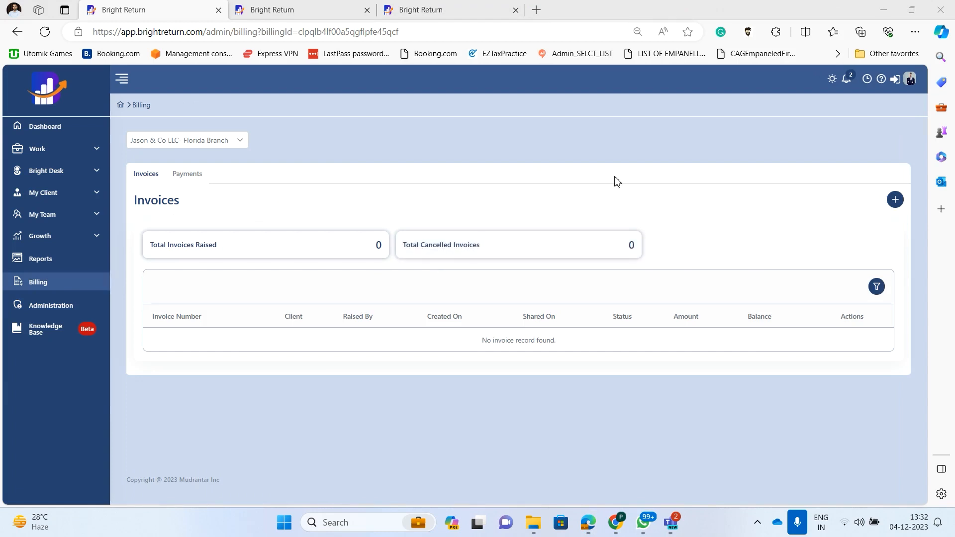
pyautogui.click(897, 205)
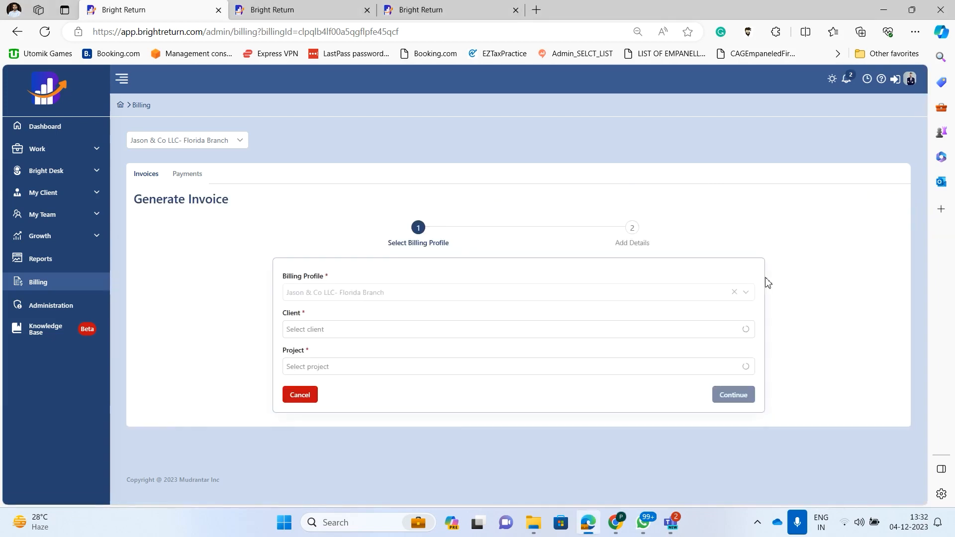
pyautogui.click(454, 328)
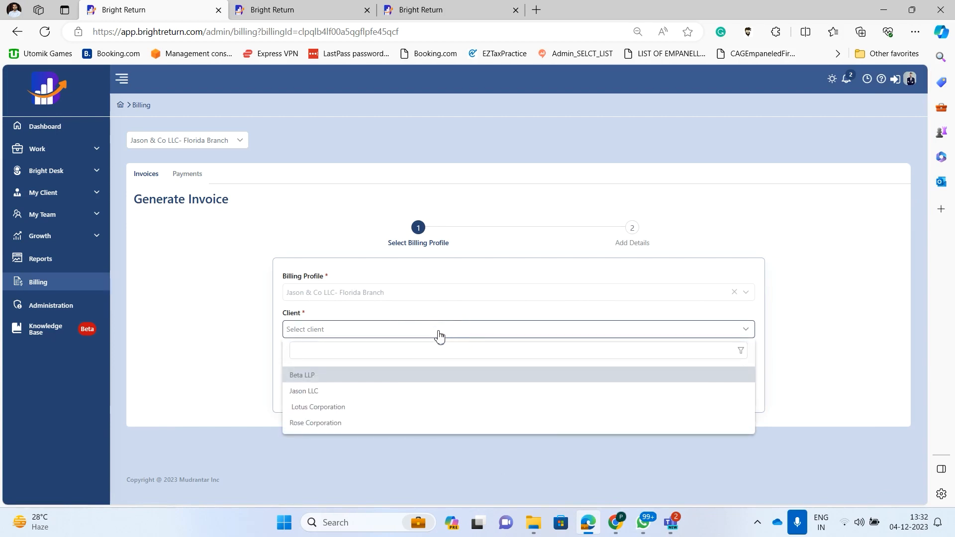
pyautogui.click(358, 409)
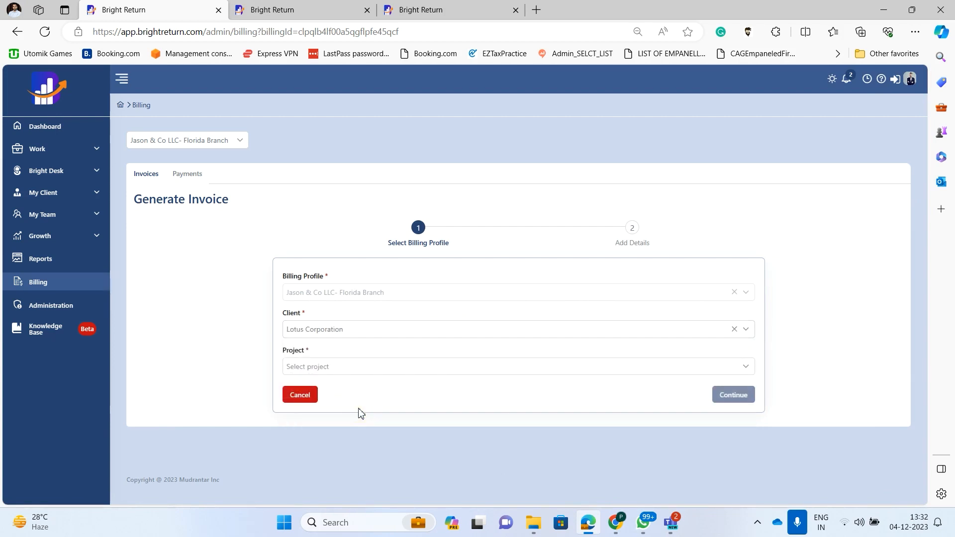
pyautogui.click(328, 367)
pyautogui.click(326, 387)
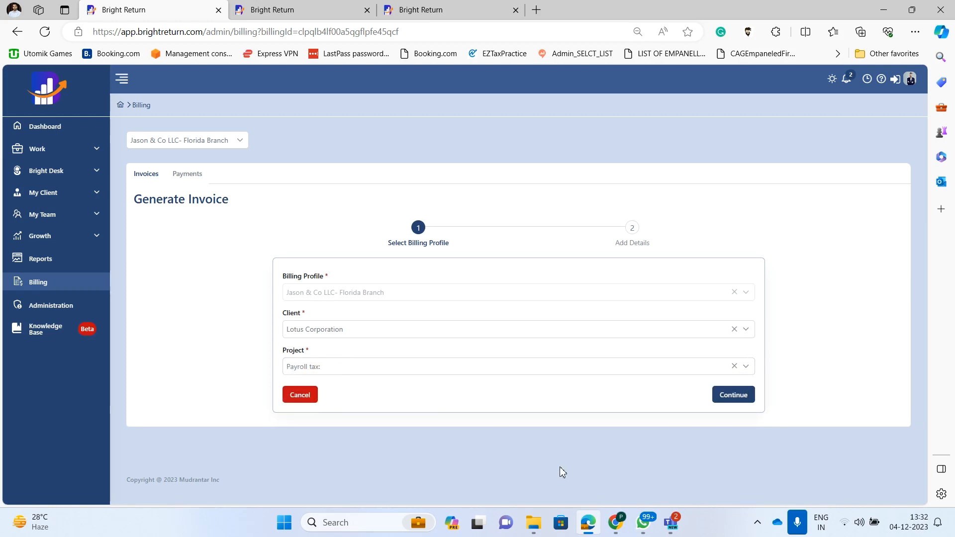
pyautogui.click(740, 397)
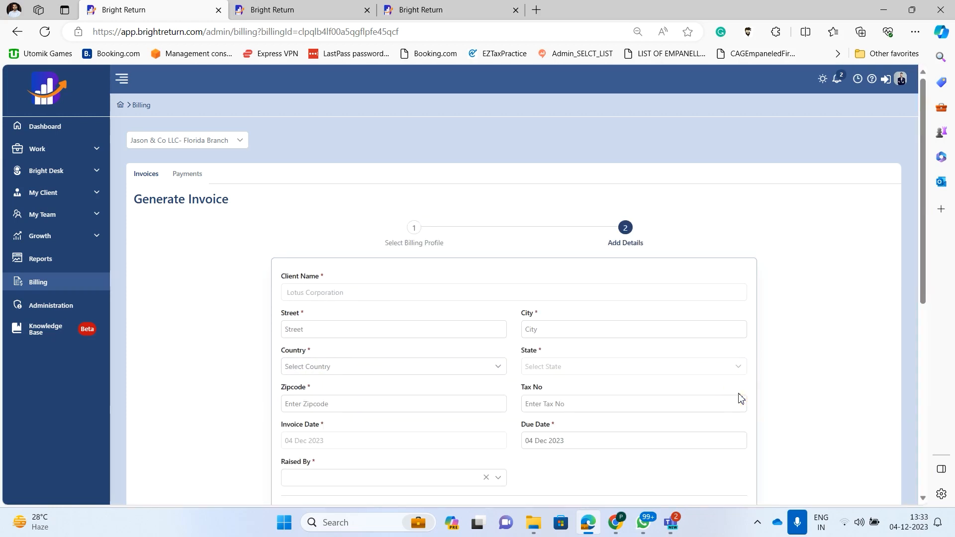
# Step: Enter "Invoice" as the invoice subject and "Pay before due date" as the customer note
pyautogui.moveTo(919, 241); pyautogui.dragTo(922, 294)
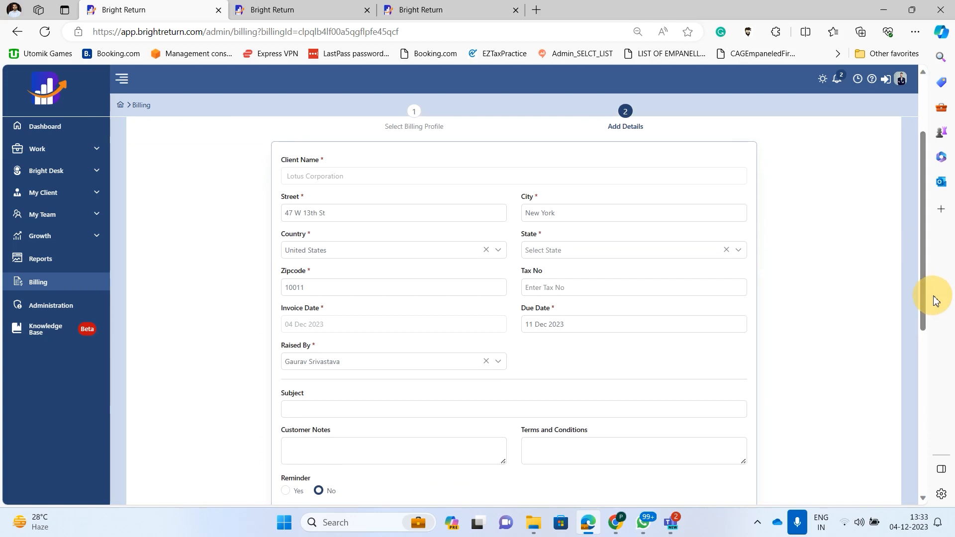
pyautogui.click(220, 187)
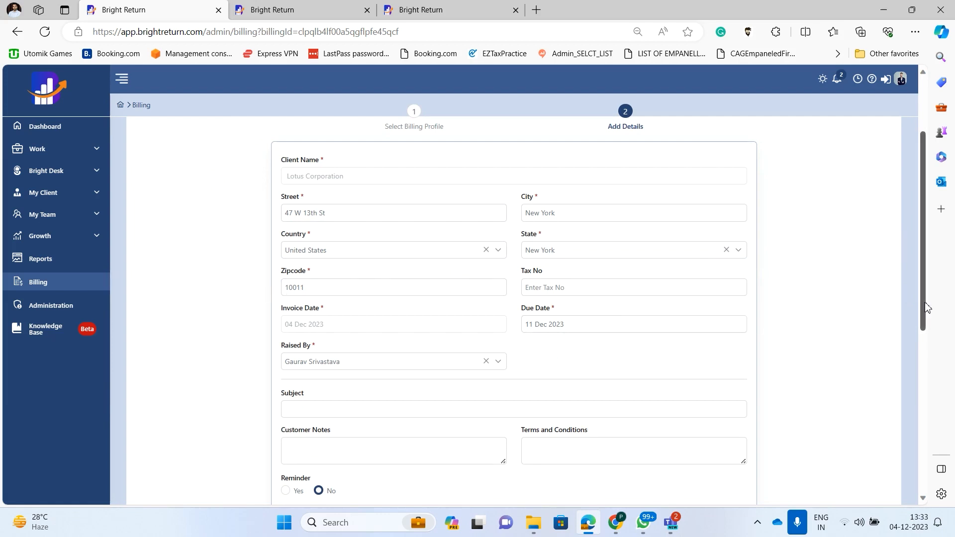
pyautogui.moveTo(924, 305); pyautogui.dragTo(942, 360)
pyautogui.click(383, 284)
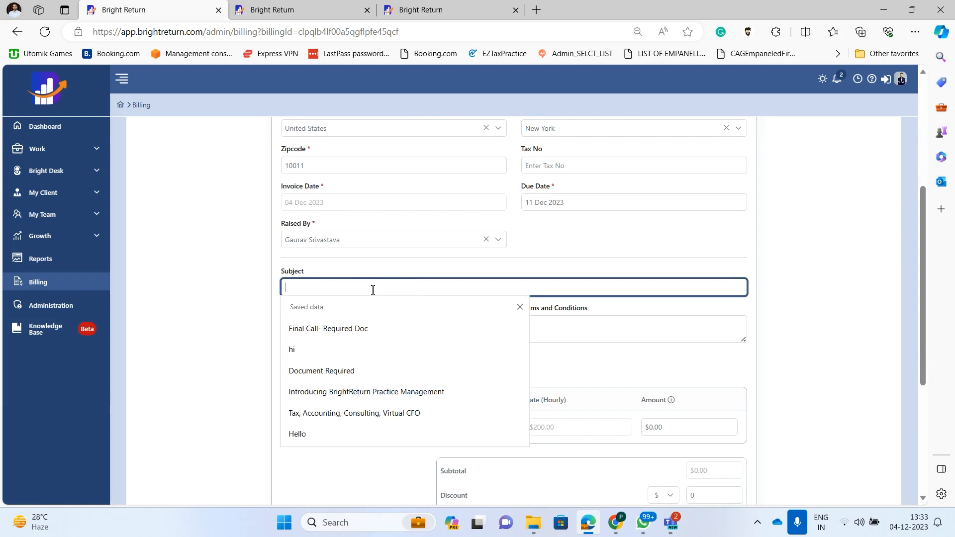
pyautogui.write('Incoi')
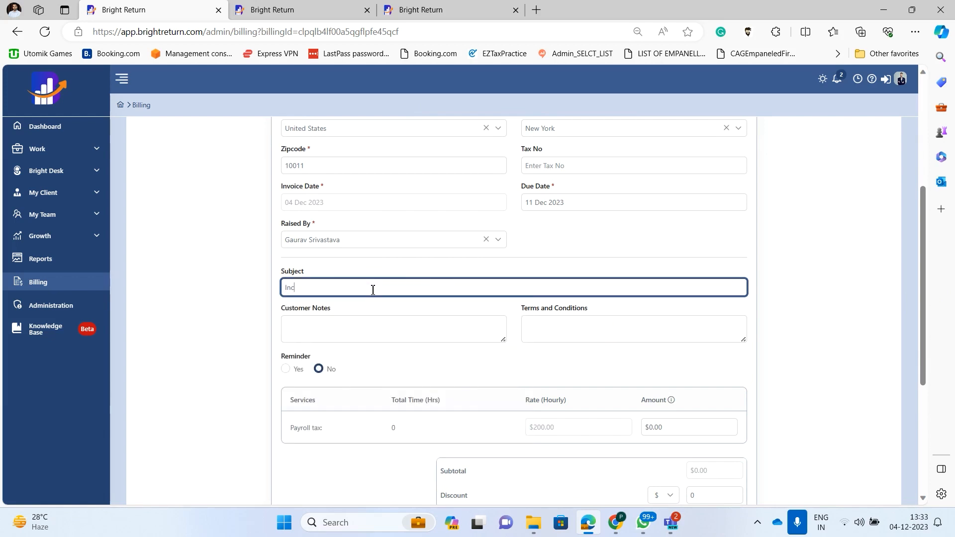
pyautogui.press('BackSpace')
pyautogui.write('voice')
pyautogui.click(404, 335)
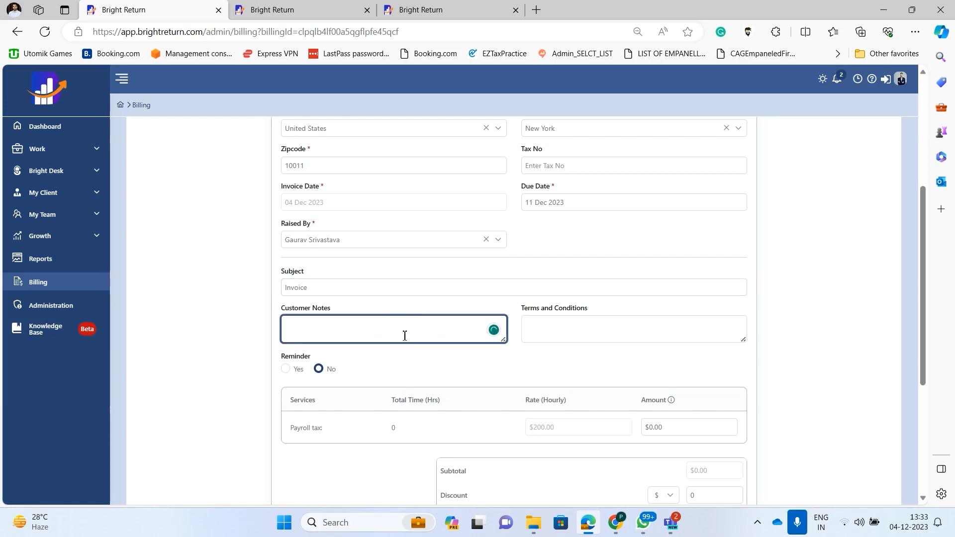
pyautogui.write('Pay before due date')
pyautogui.click(671, 326)
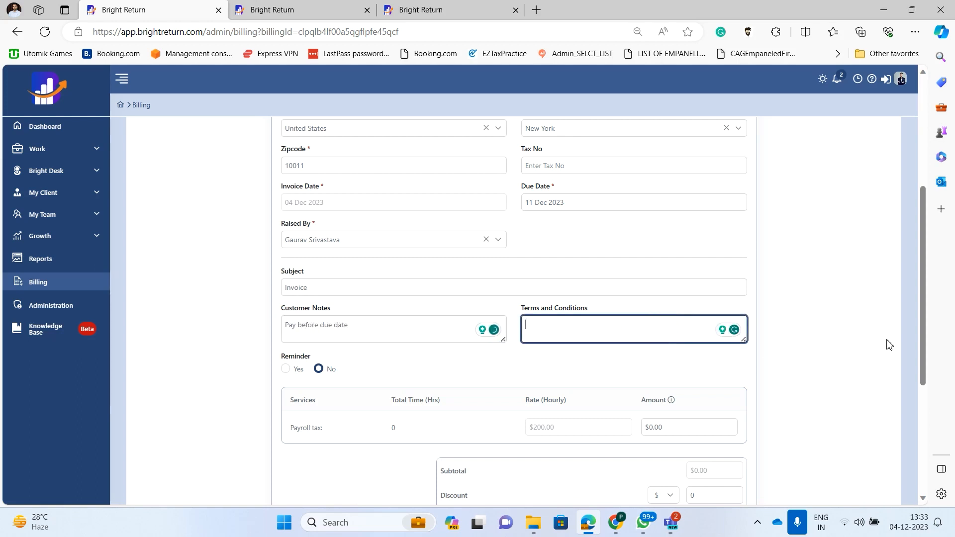
# Step: Enable the invoice reminder and set the Payroll tax service amount to $1,000
pyautogui.moveTo(937, 357); pyautogui.dragTo(938, 440)
pyautogui.click(939, 444)
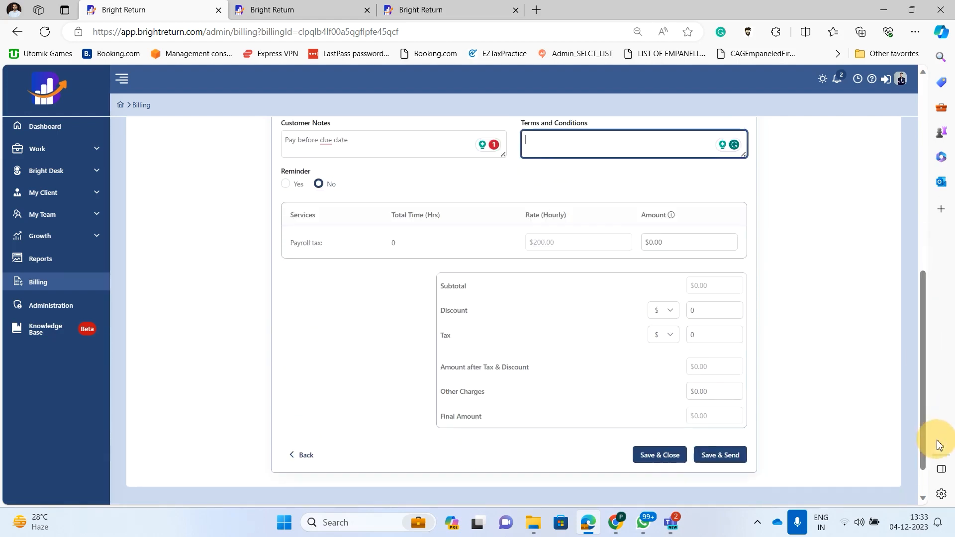
pyautogui.click(301, 186)
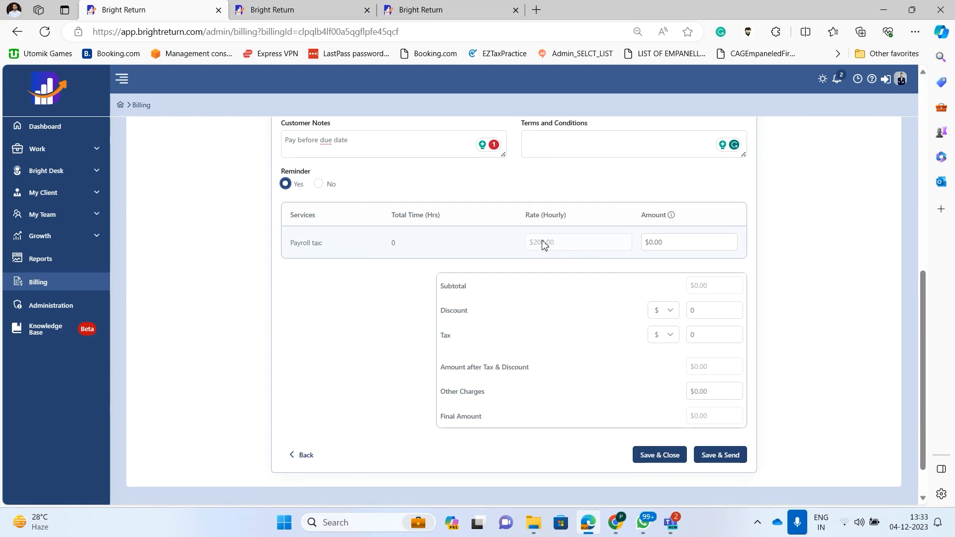
pyautogui.click(678, 245)
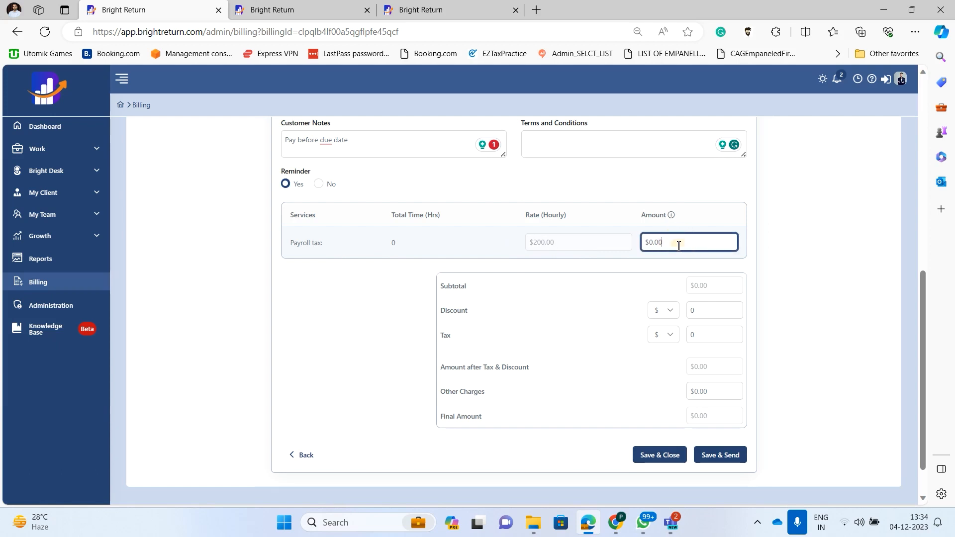
pyautogui.press('BackSpace')
pyautogui.press('BackSpace')
pyautogui.write('1000')
pyautogui.click(792, 309)
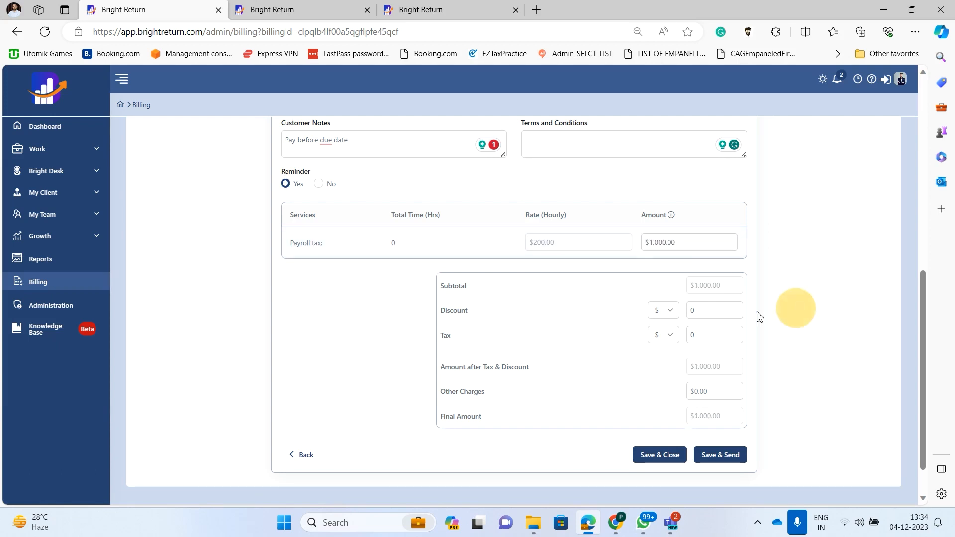
# Step: Switch the invoice discount to a percentage and set it to 10%
pyautogui.click(670, 309)
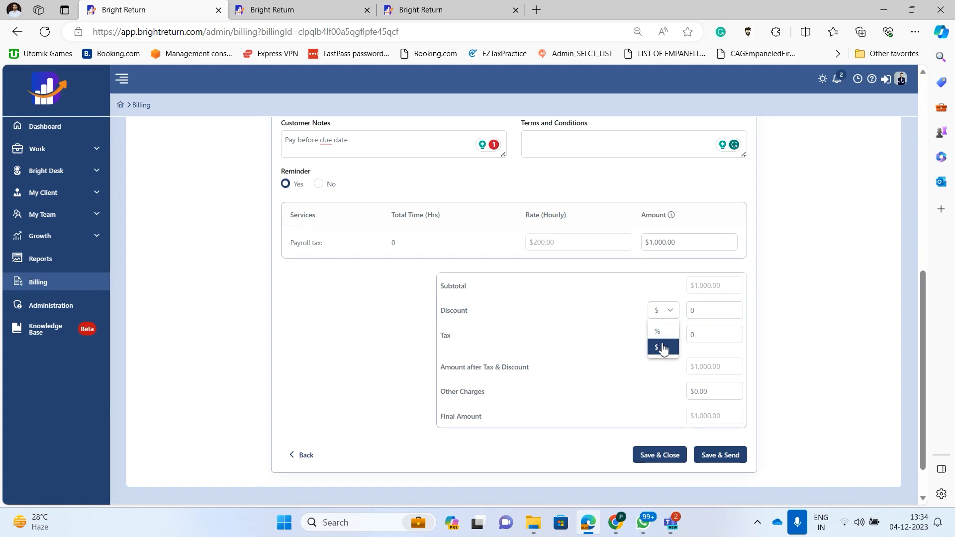
pyautogui.click(661, 332)
pyautogui.click(646, 309)
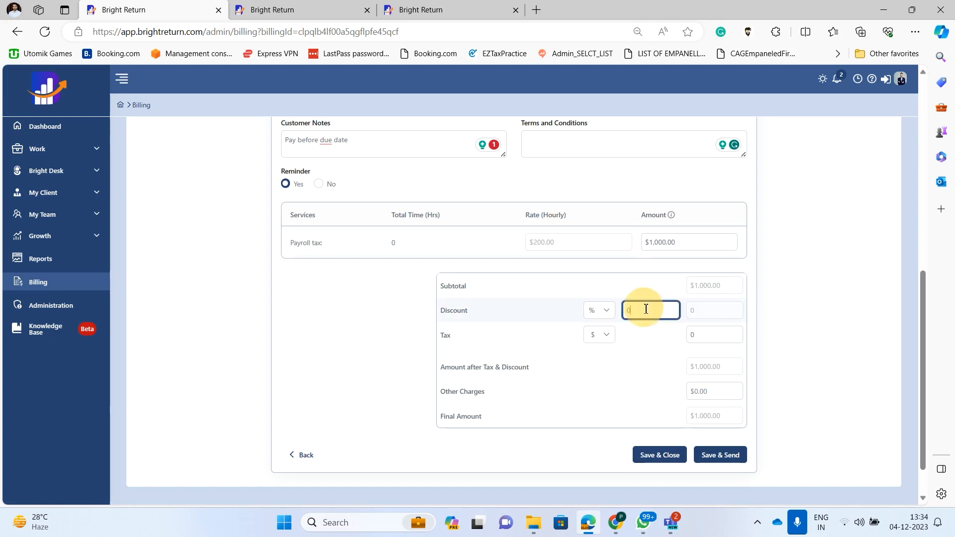
pyautogui.press('BackSpace')
pyautogui.write('10')
pyautogui.click(746, 358)
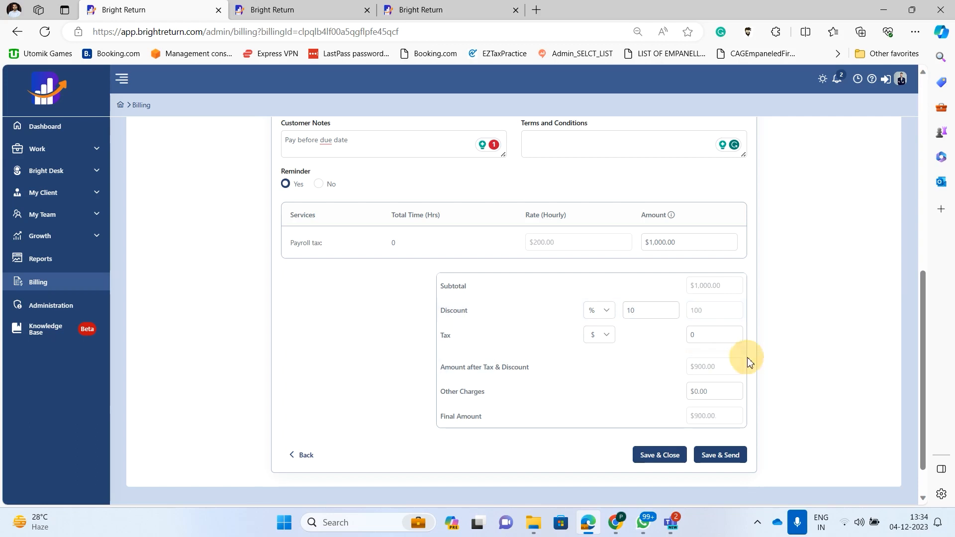
# Step: Set the invoice's other charges to $10, leaving the tax type in dollars
pyautogui.click(602, 335)
pyautogui.click(807, 333)
pyautogui.click(720, 394)
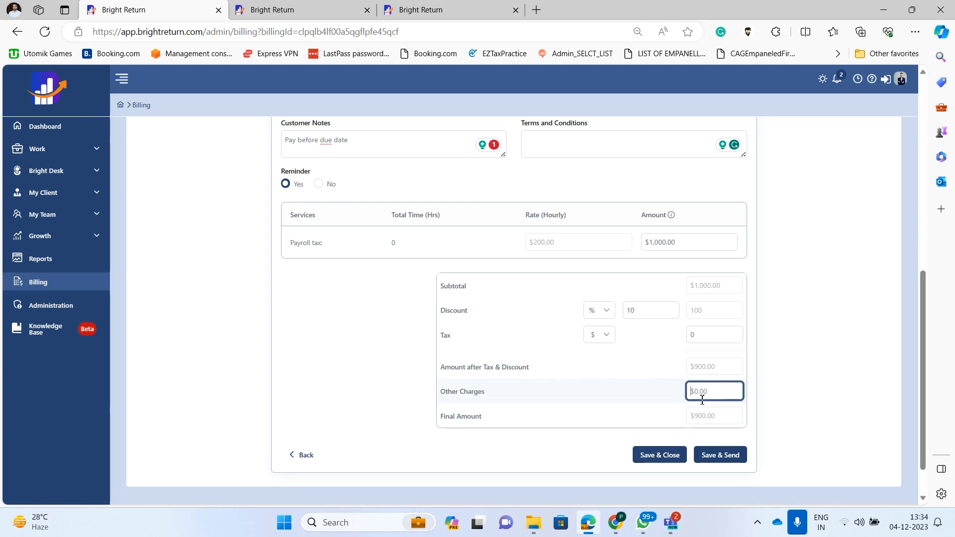
pyautogui.click(831, 391)
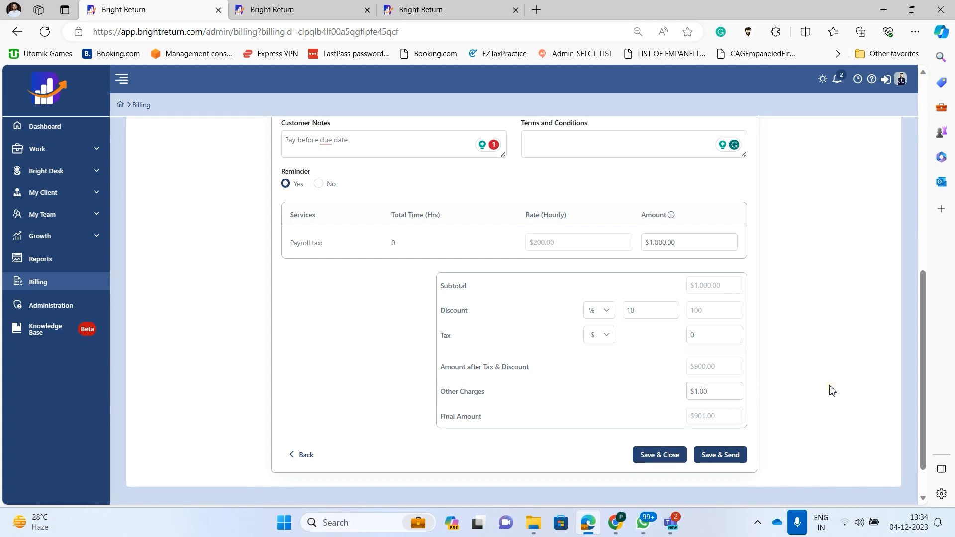
pyautogui.click(713, 392)
pyautogui.click(824, 395)
# Step: Save the completed Lotus Corporation invoice and send it to the client
pyautogui.scroll(-1, 929, 443)
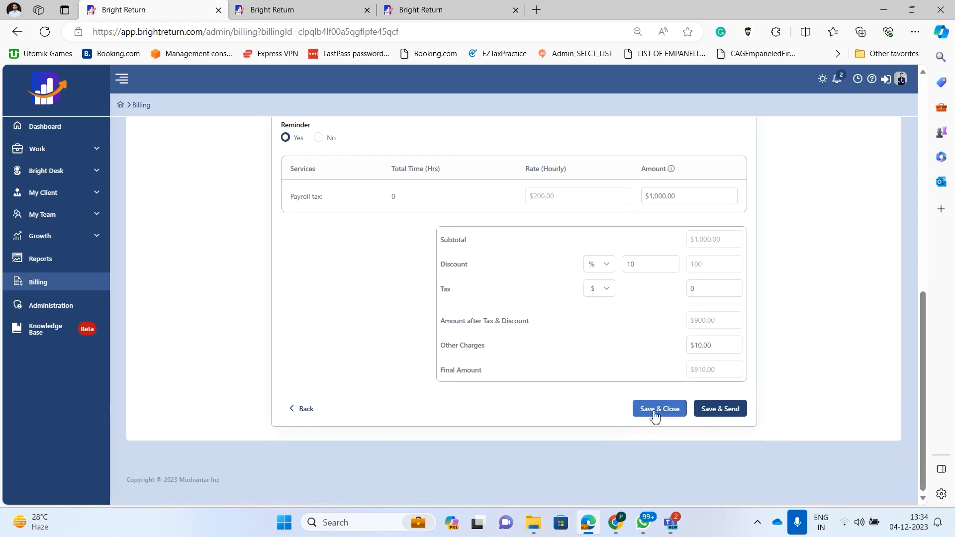
pyautogui.click(727, 413)
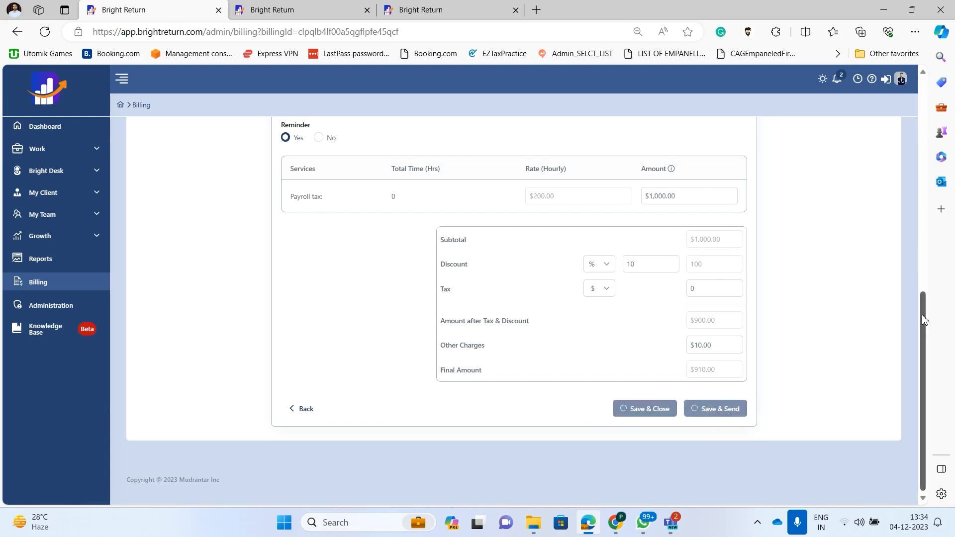
pyautogui.moveTo(922, 315); pyautogui.dragTo(919, 275)
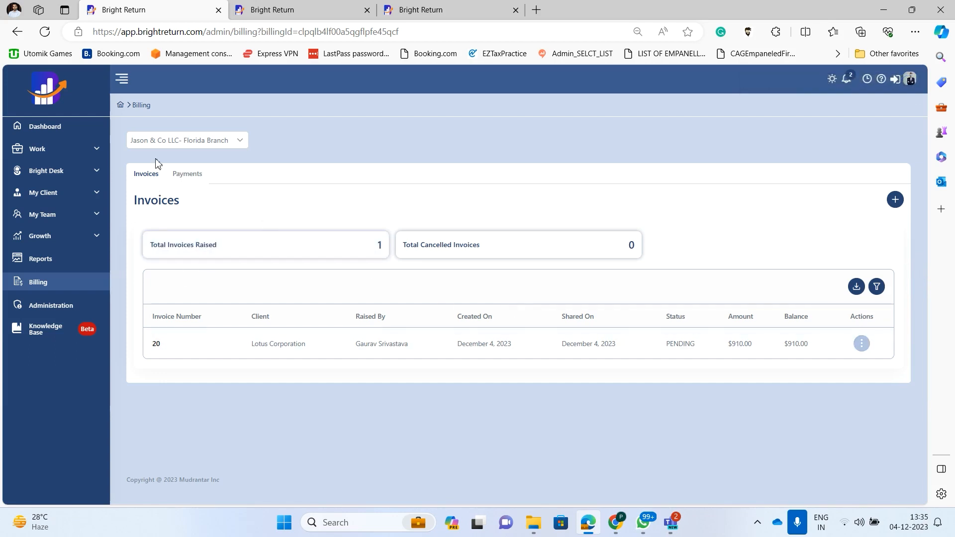
# Step: Check the new invoice's status in the invoice list and the collection summaries under Payments
pyautogui.click(446, 249)
pyautogui.doubleClick(682, 343)
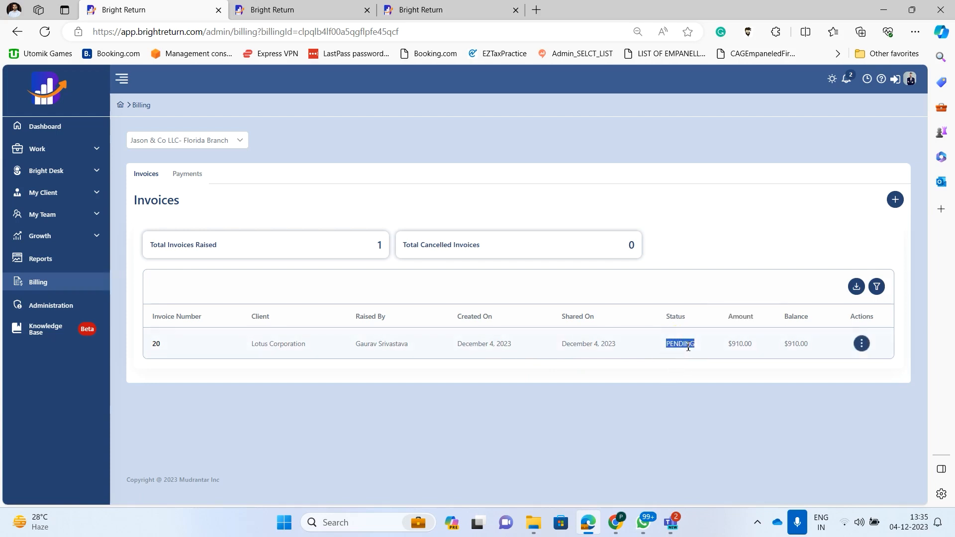
pyautogui.click(730, 343)
pyautogui.click(189, 178)
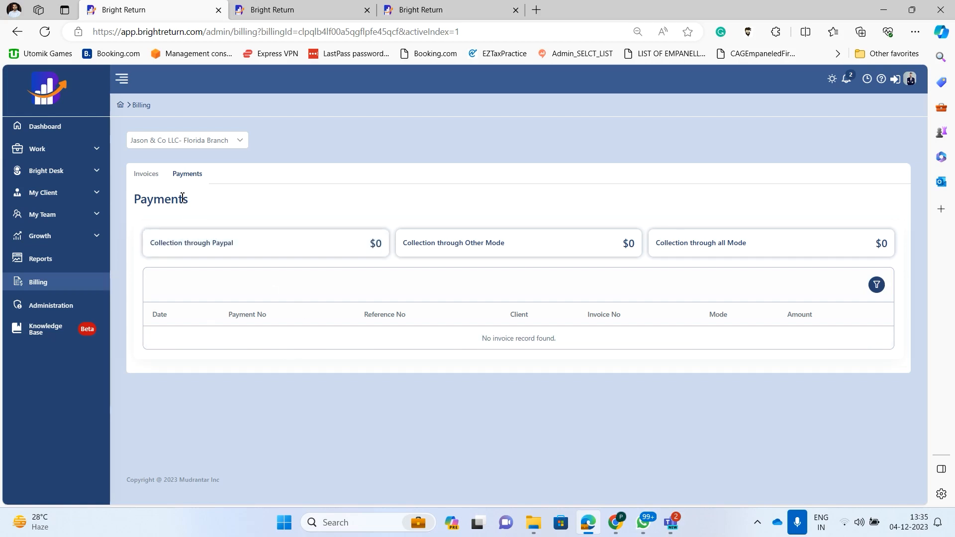
pyautogui.click(220, 251)
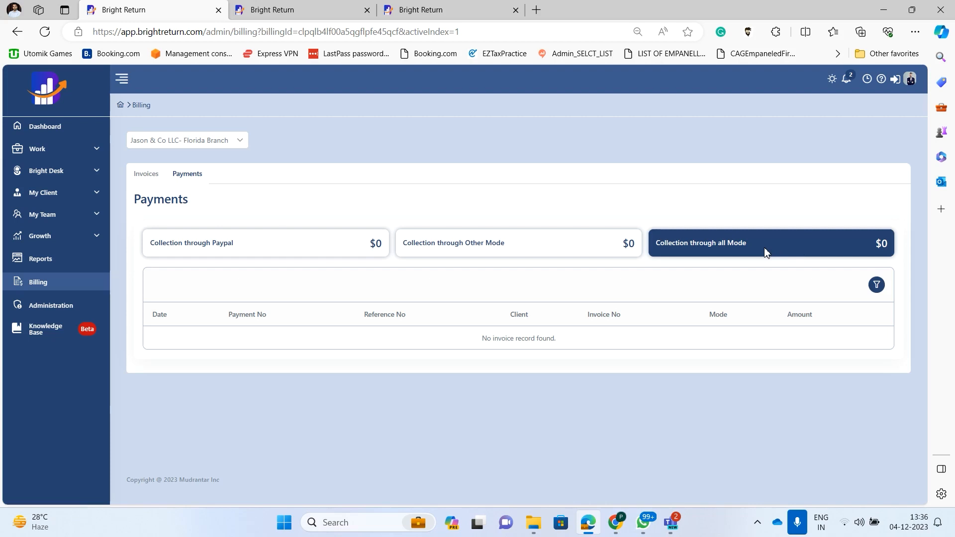
# Step: Mark the Lotus Corporation invoice as paid, with Cash as the payment mode and the saved reference number
pyautogui.click(146, 175)
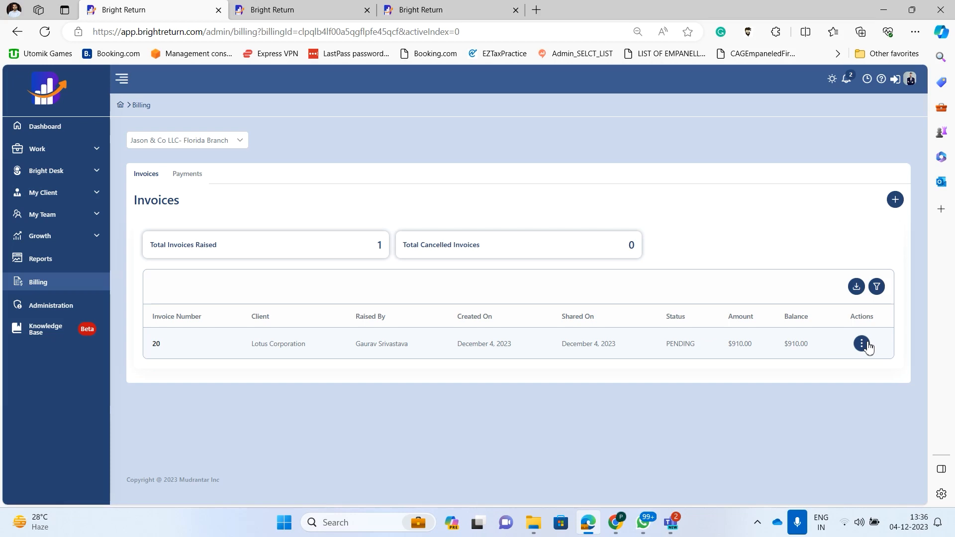
pyautogui.click(862, 344)
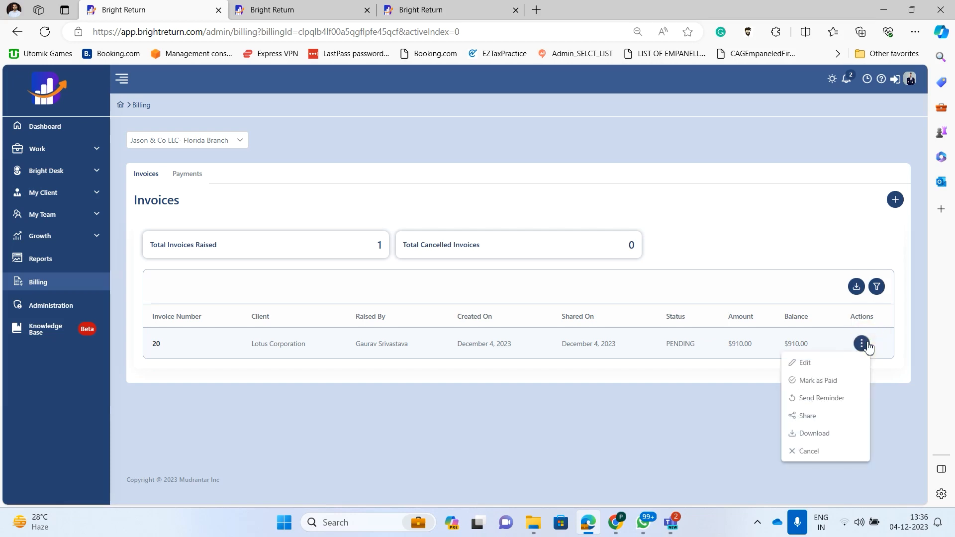
pyautogui.click(844, 382)
pyautogui.click(488, 226)
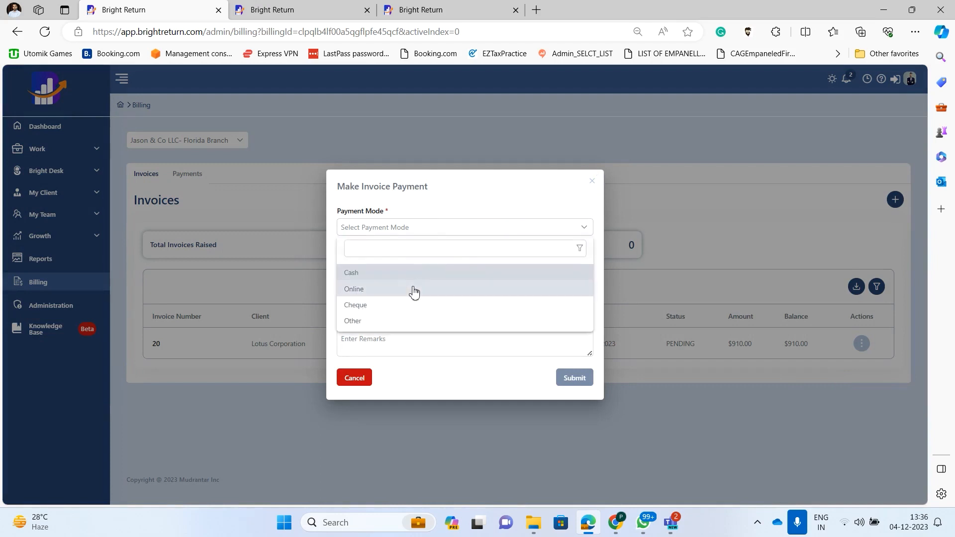
pyautogui.click(399, 270)
pyautogui.click(390, 265)
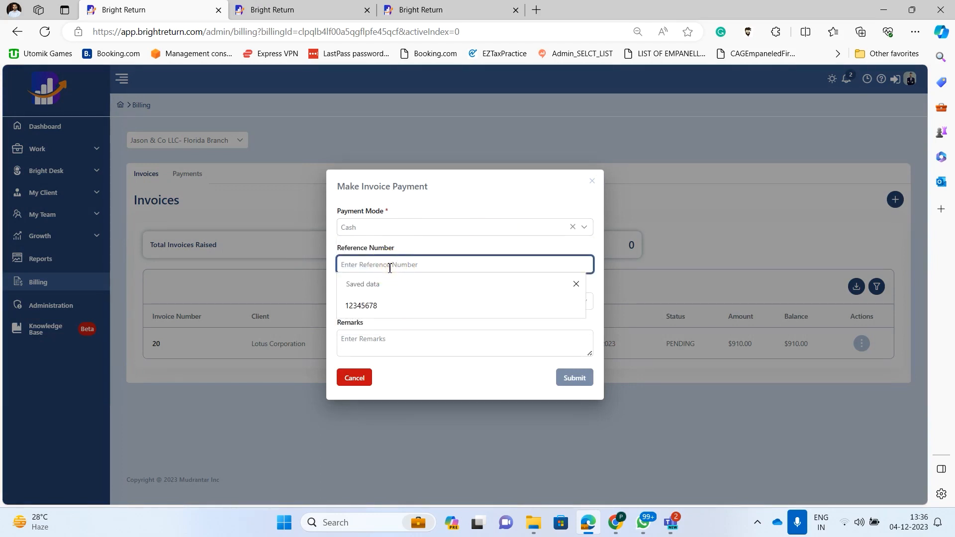
pyautogui.click(380, 305)
# Step: Choose the first listed person as payment recipient, enter the remark "All payment has been recieved", and submit the payment
pyautogui.click(373, 302)
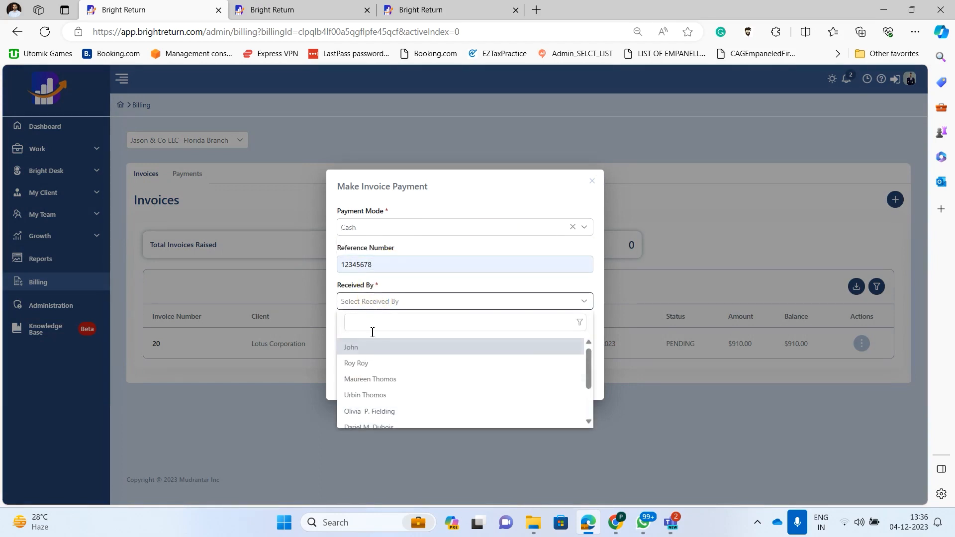
pyautogui.click(374, 348)
pyautogui.click(378, 342)
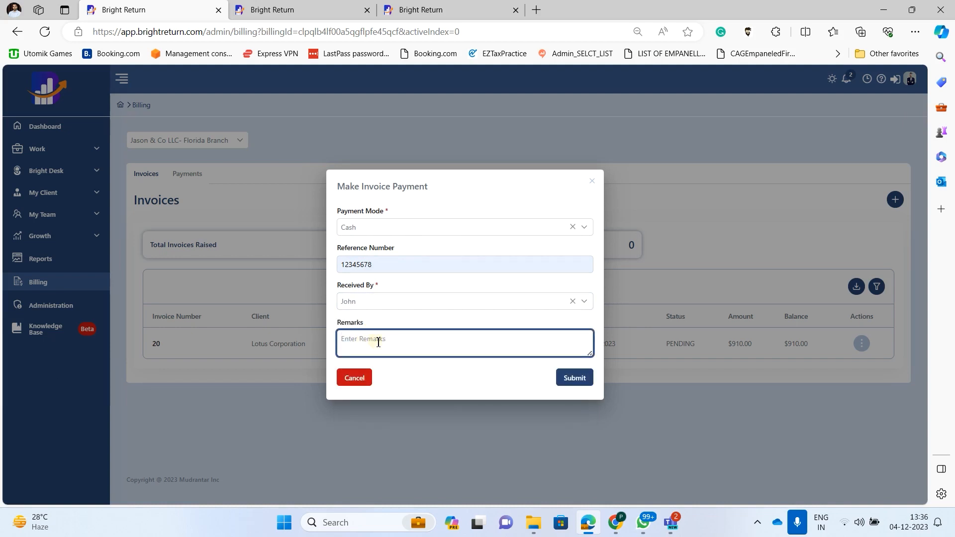
pyautogui.write('All payment has been recieved')
pyautogui.click(572, 379)
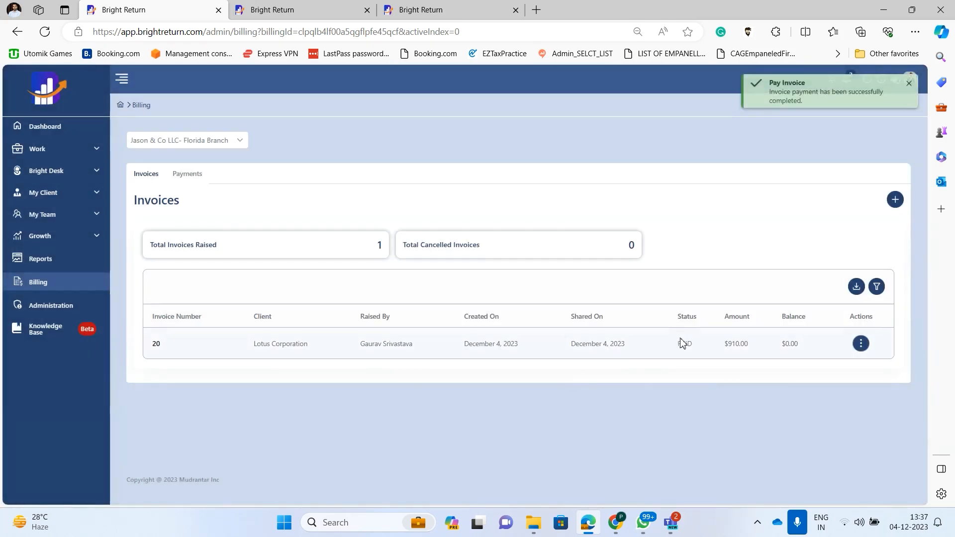
# Step: Check the paid invoice's status and balance, and examine its payment record, mode and collection summaries under Payments
pyautogui.moveTo(679, 343); pyautogui.dragTo(701, 345)
pyautogui.click(703, 382)
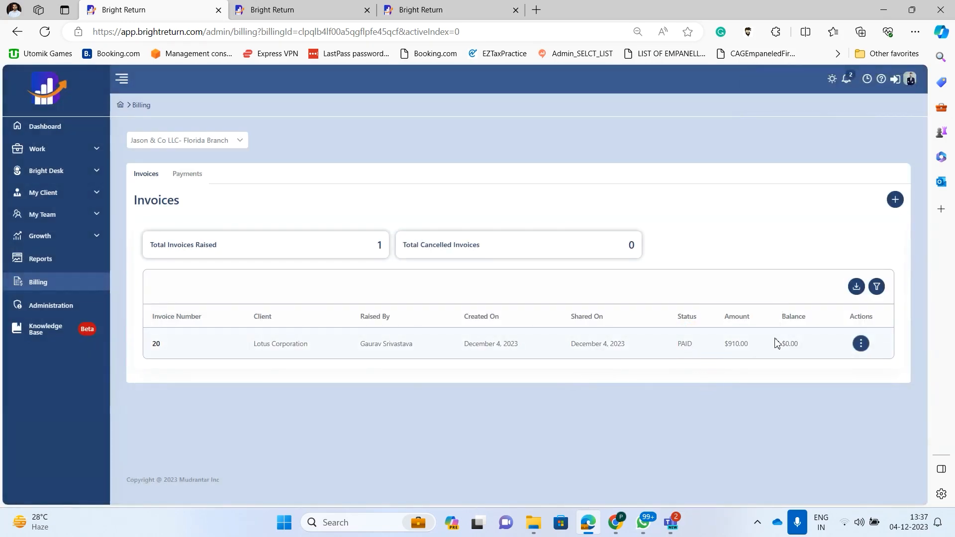
pyautogui.moveTo(777, 343); pyautogui.dragTo(815, 345)
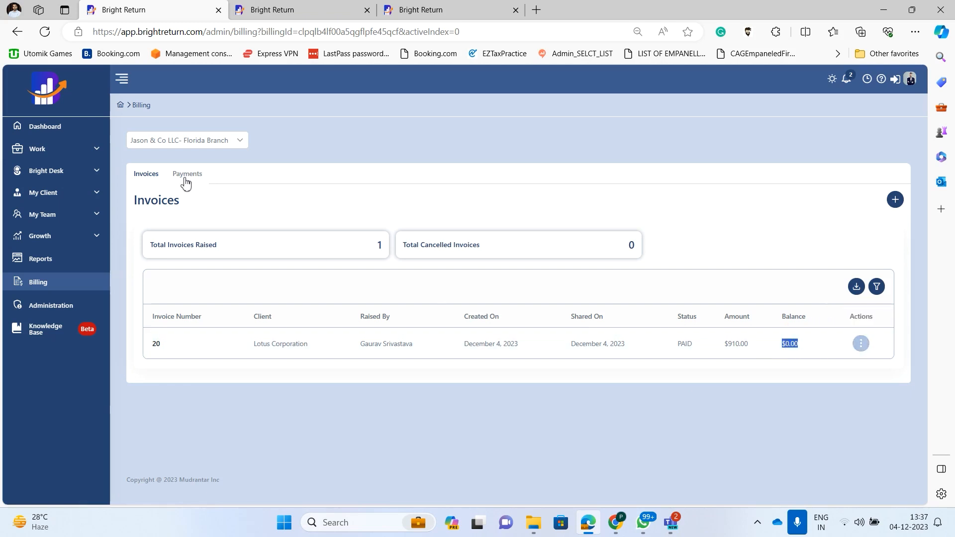
pyautogui.click(185, 178)
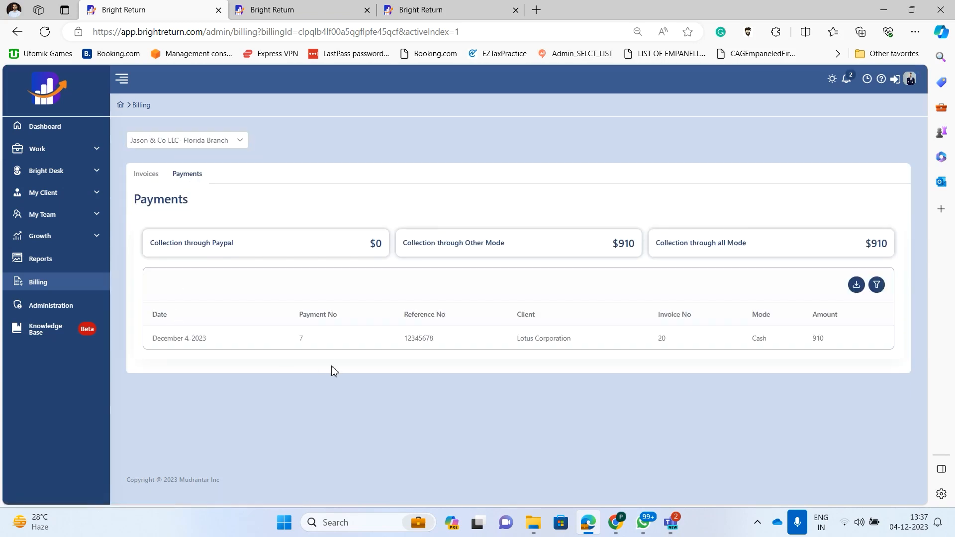
pyautogui.click(217, 254)
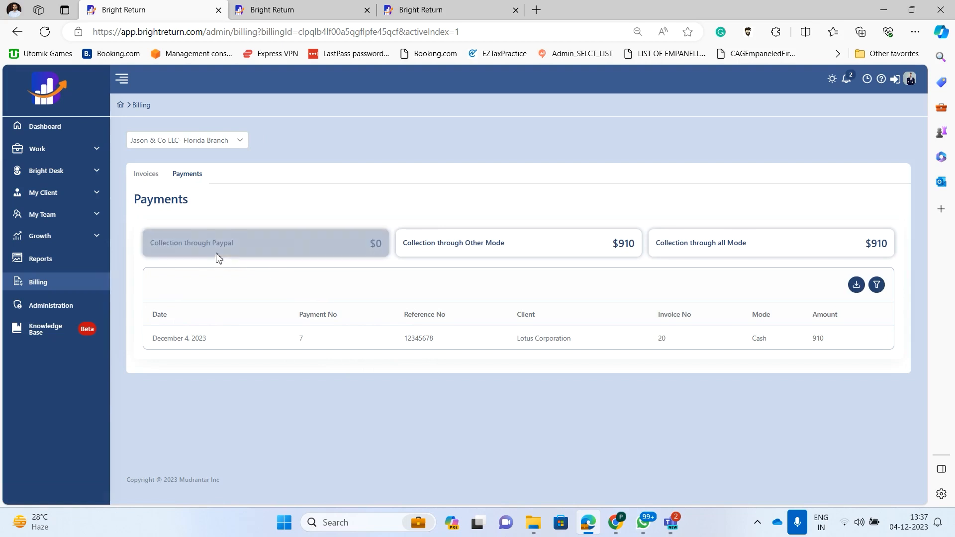
pyautogui.click(512, 256)
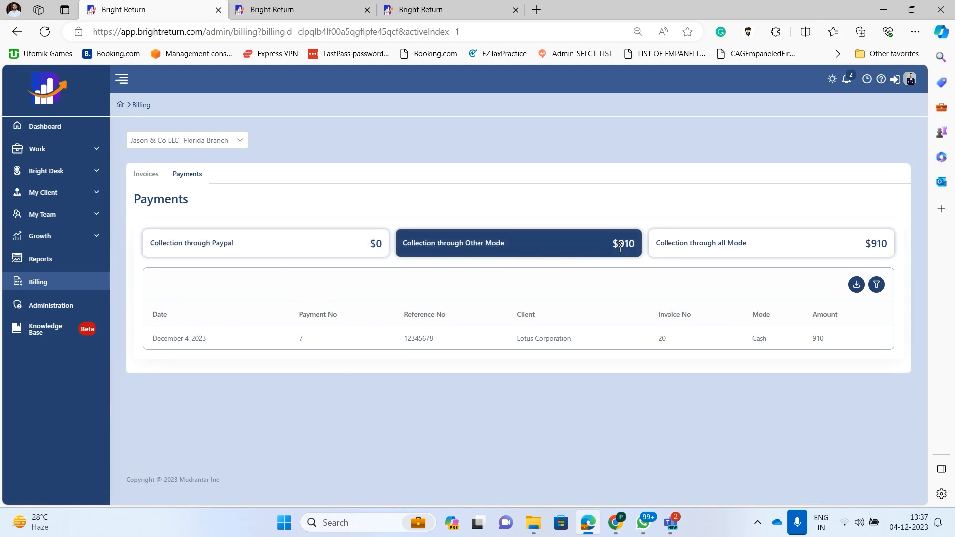
pyautogui.click(775, 240)
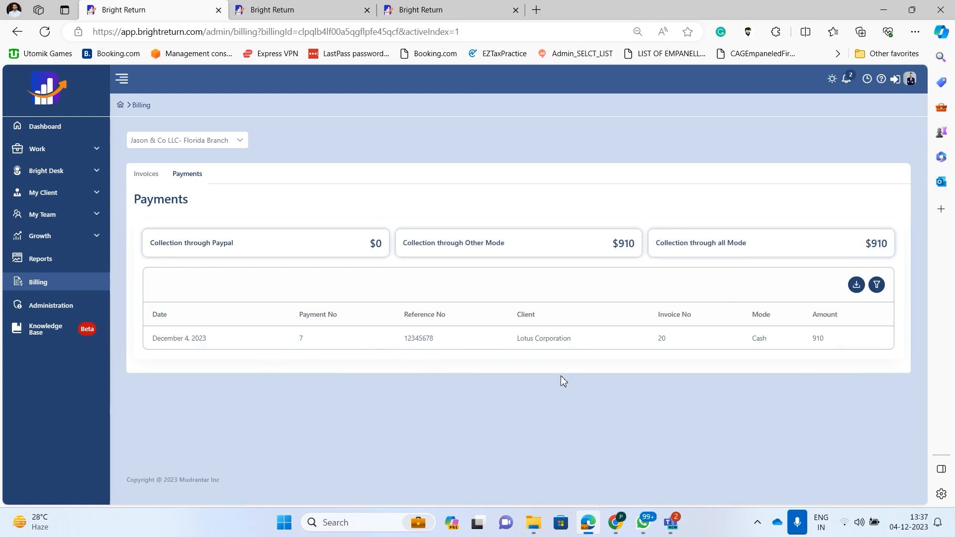
pyautogui.doubleClick(759, 338)
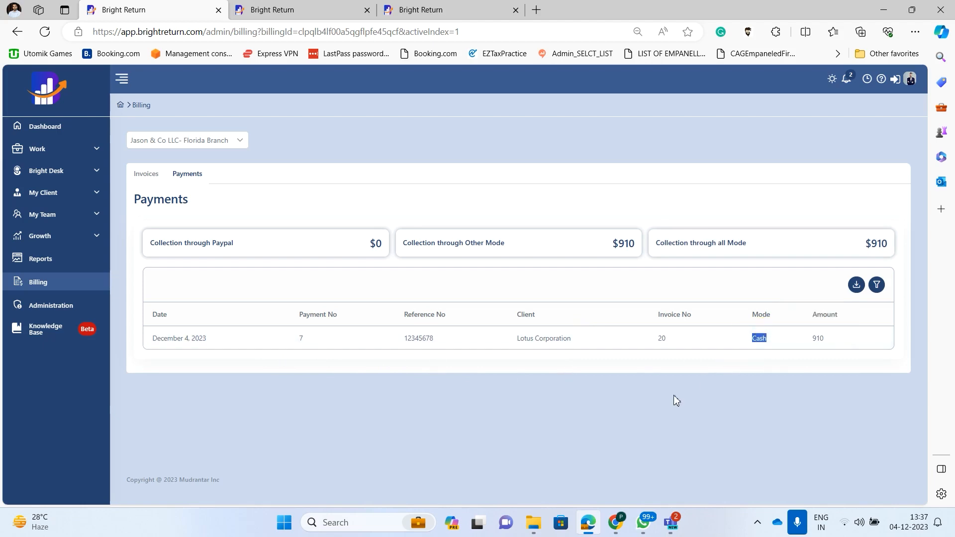